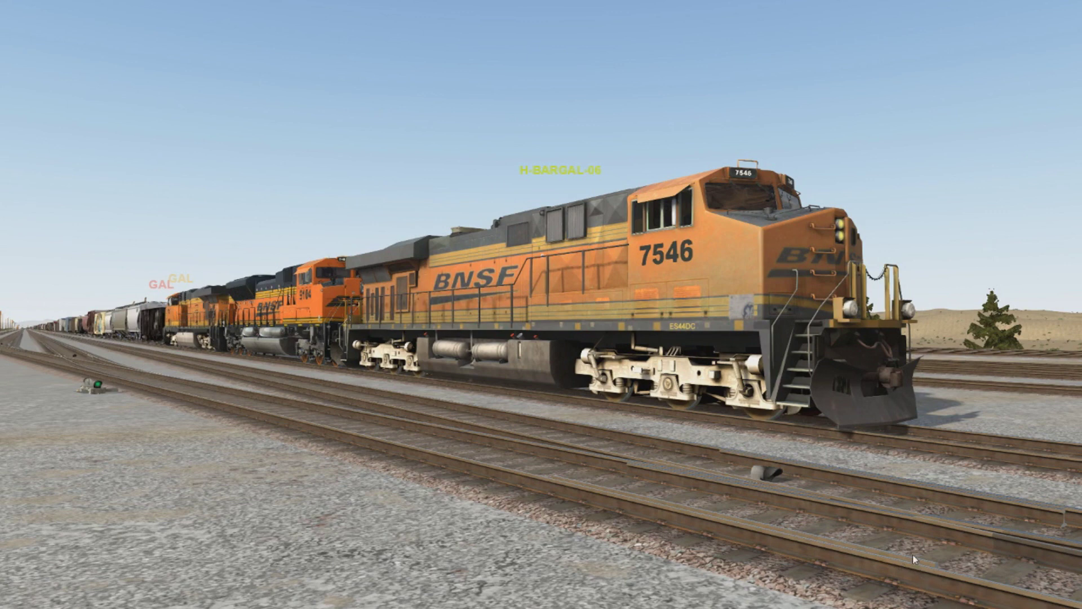
Open the Options panel's Save As page for the player train, named CRT Temp Save
key(F1)
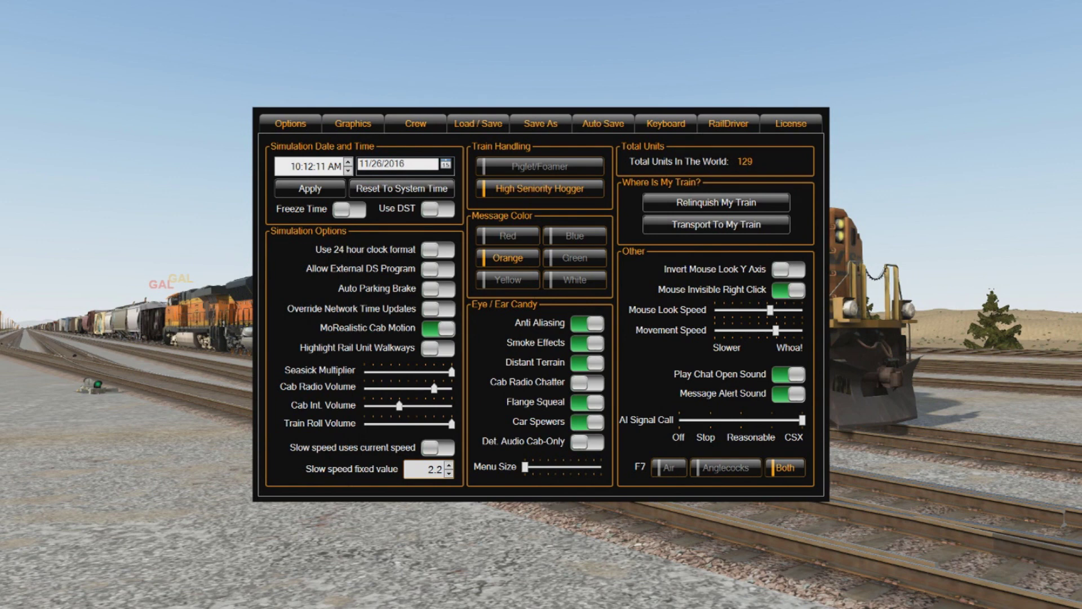
click(535, 126)
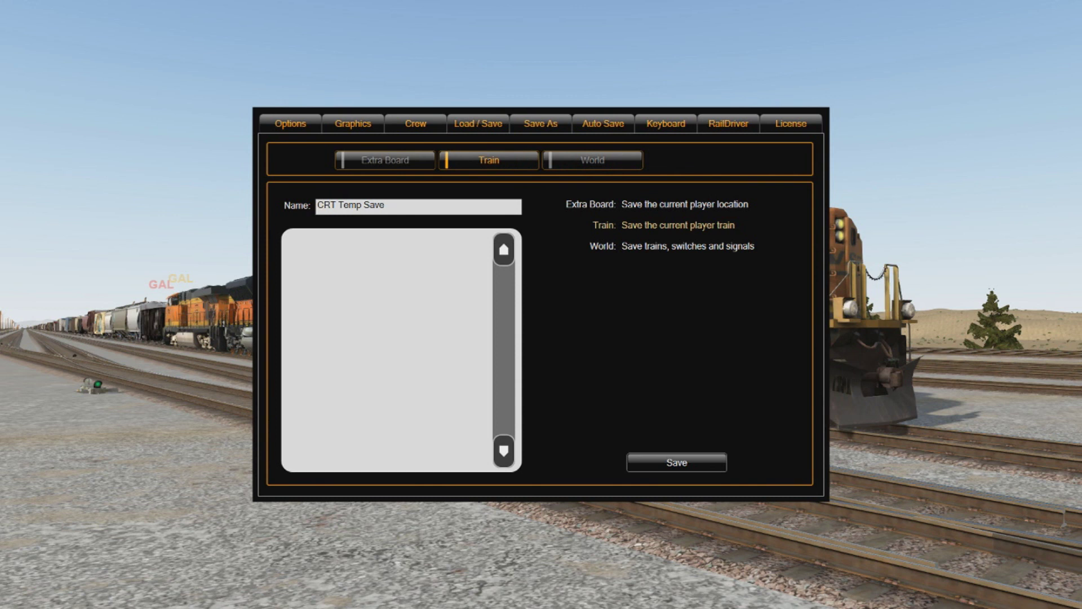
Save the train as 'Depot Plus Test Train' with description 'A test train for creating train reports'
key(ctrl+a)
key(BackSpace)
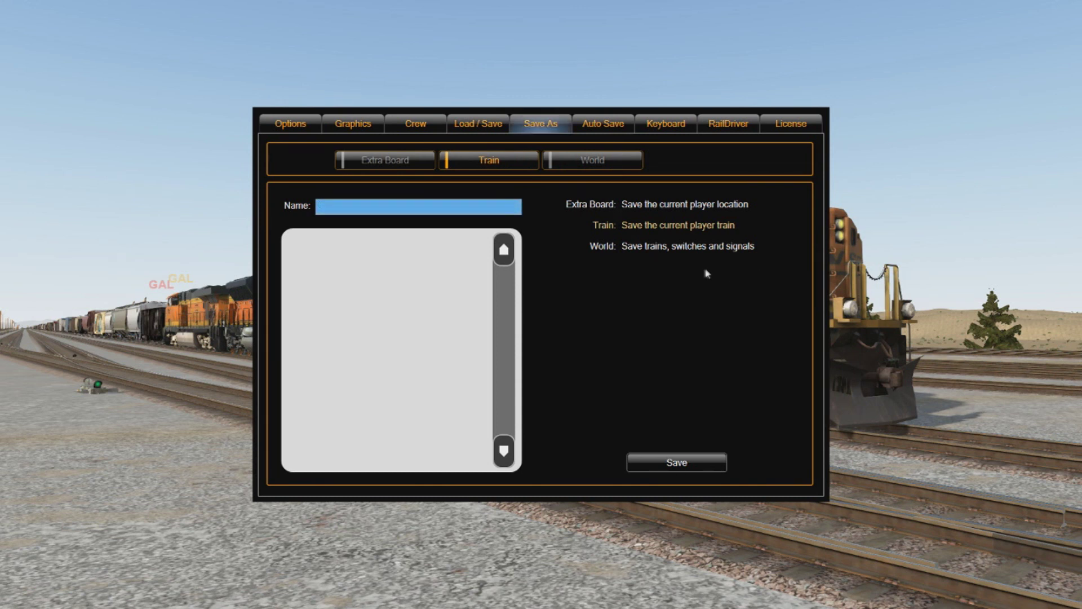
text(Depot Plus Test Train)
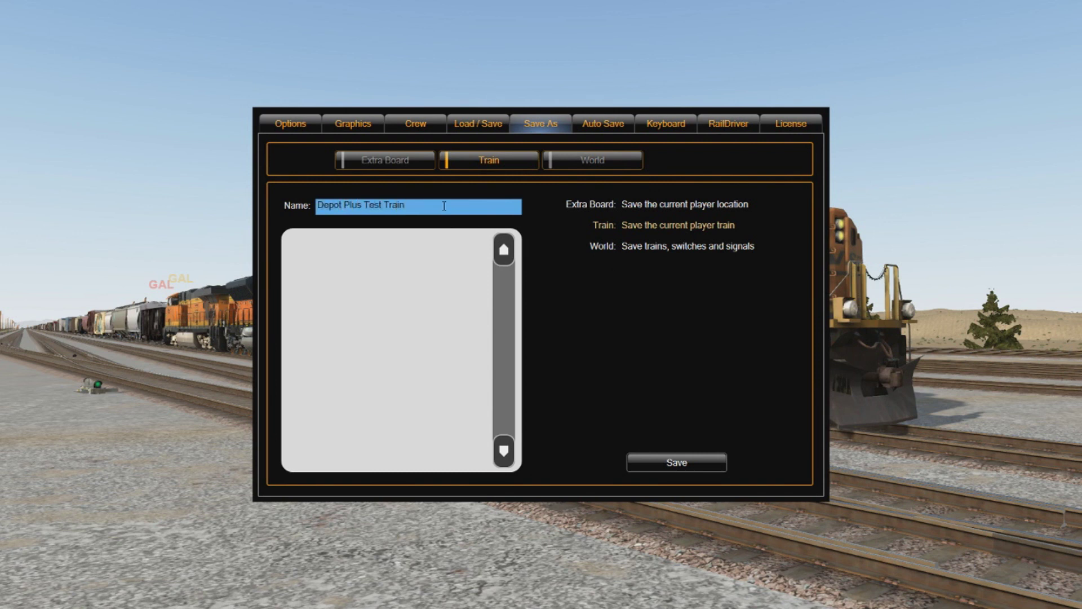
click(451, 242)
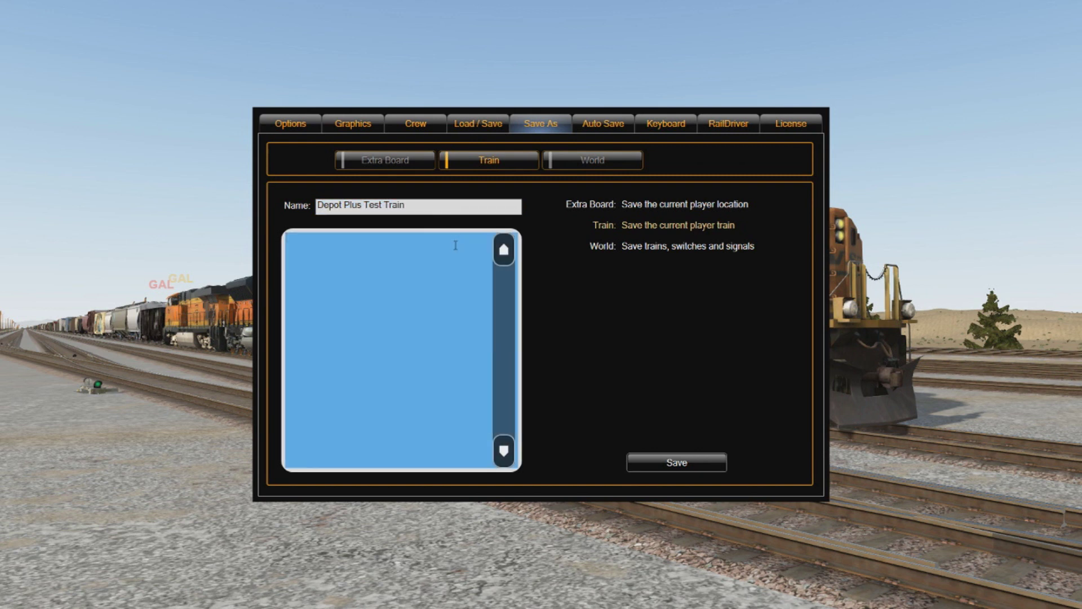
text(A test train for creating train repor)
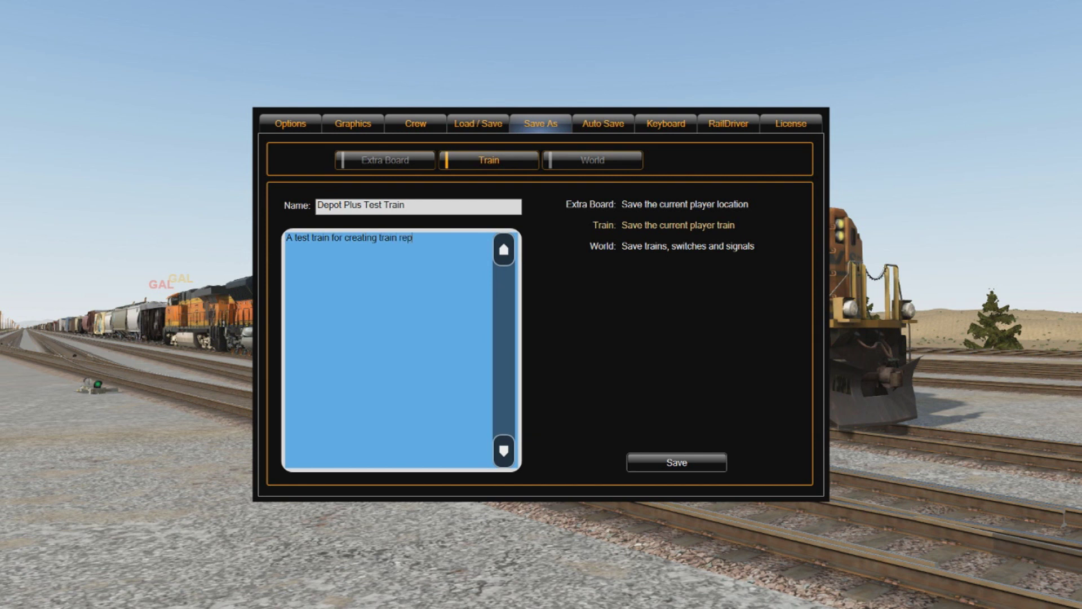
text(ts)
click(660, 468)
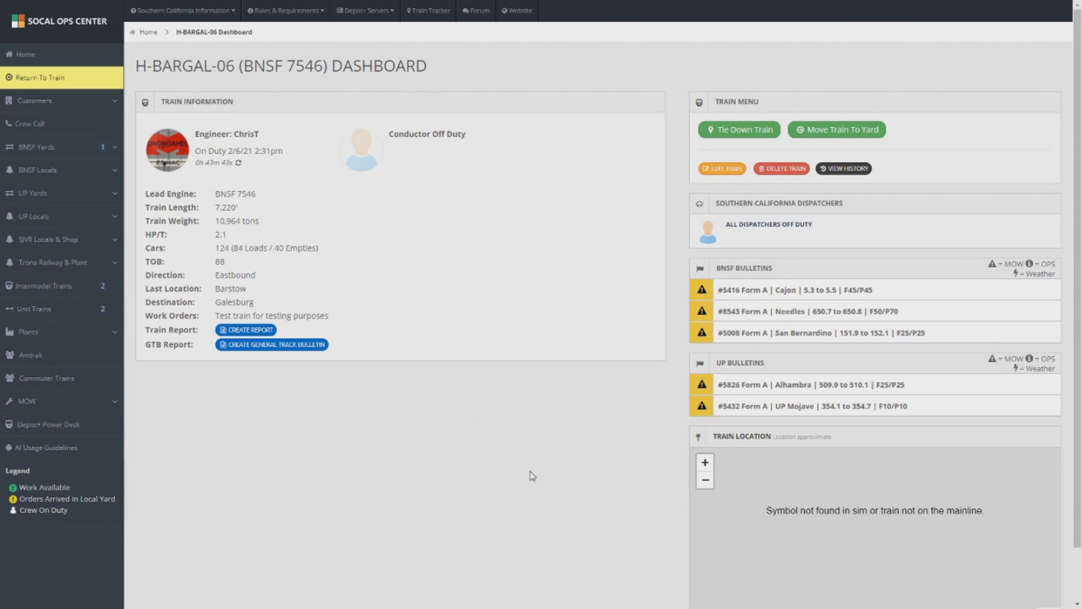
Start a Train Report for H-BARGAL-06 from the SoCal Ops Center dashboard
click(257, 331)
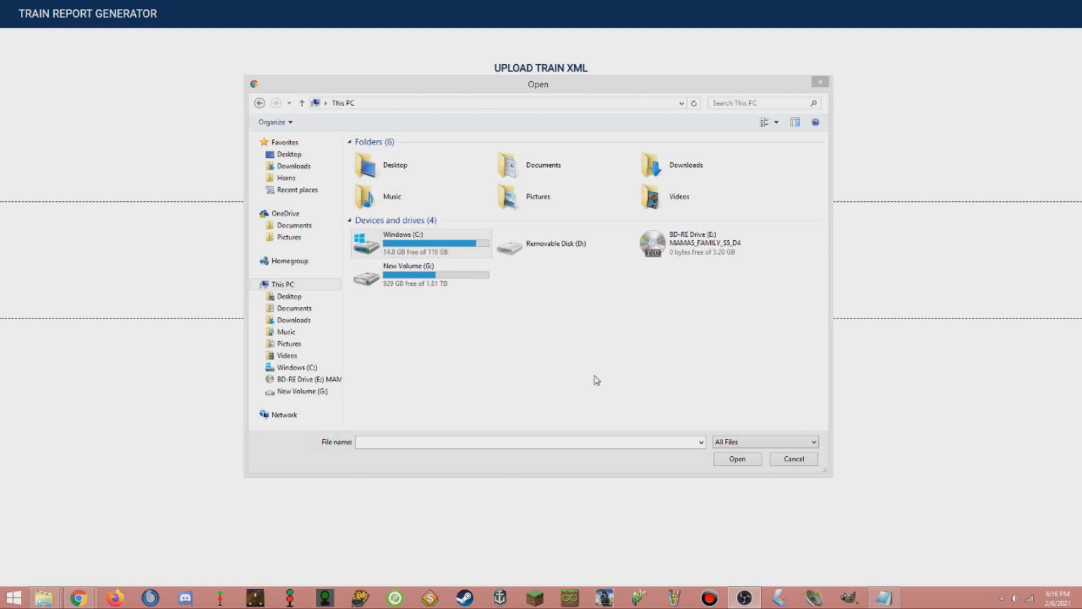
Browse to C:\Run8Studios\Run8 Train Simulator V2\Content\V2Routes in the file dialog
click(559, 376)
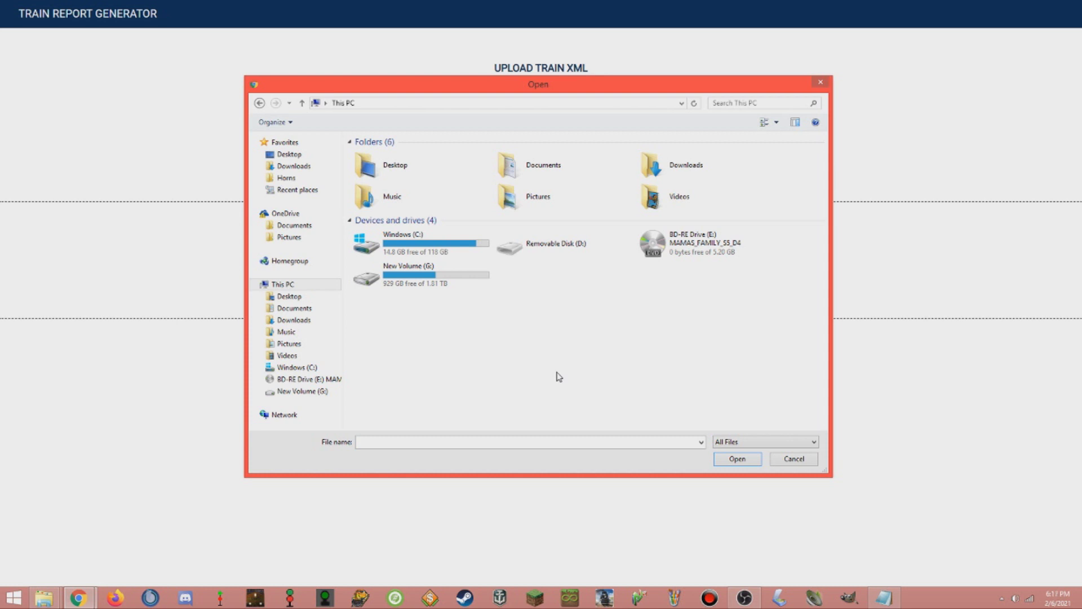
double_click(448, 249)
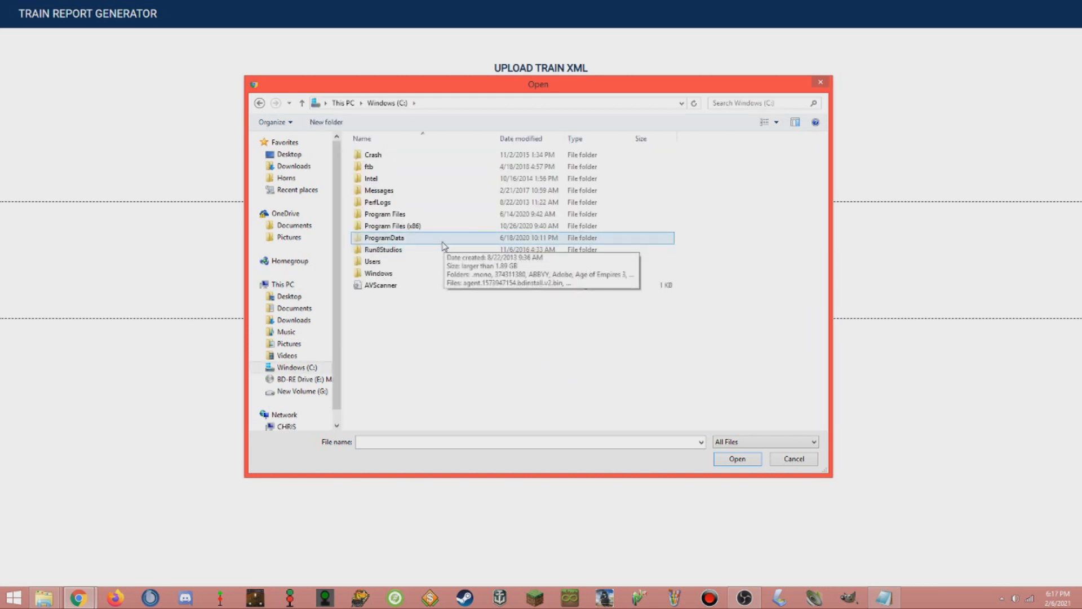
double_click(417, 250)
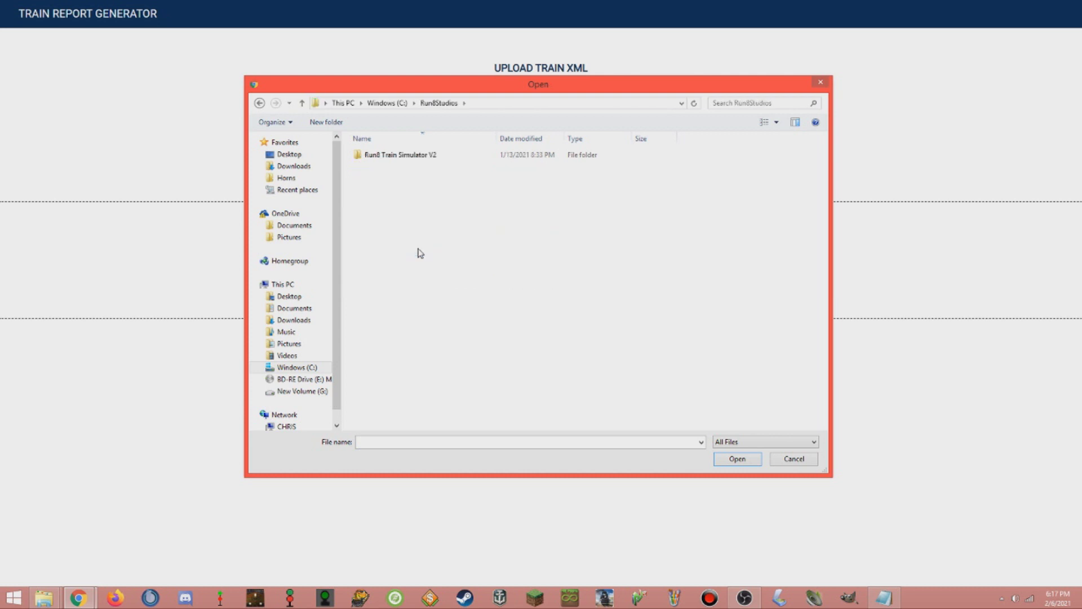
click(428, 158)
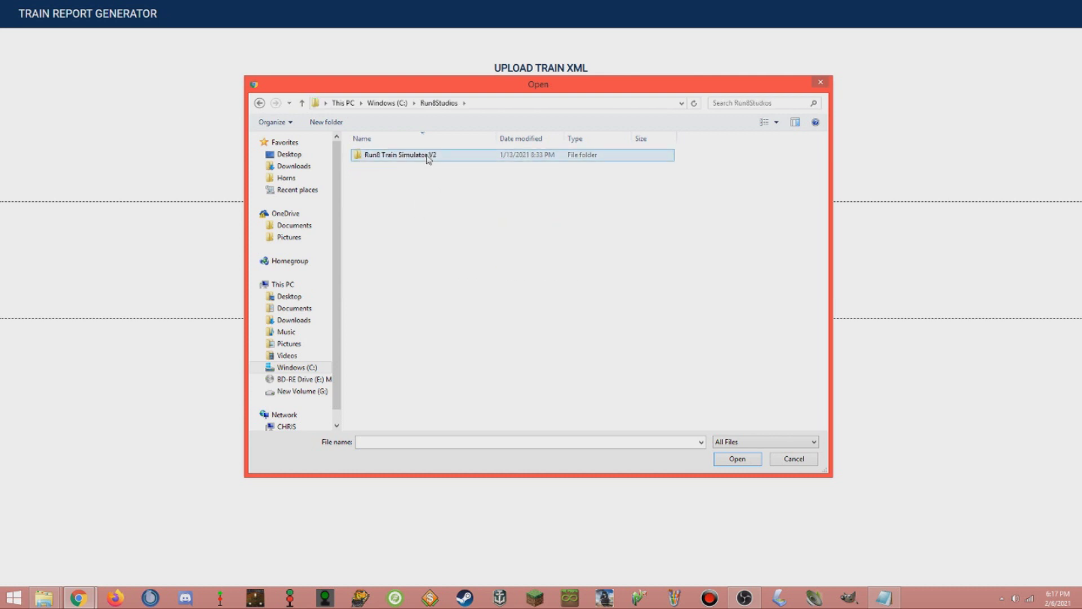
double_click(428, 156)
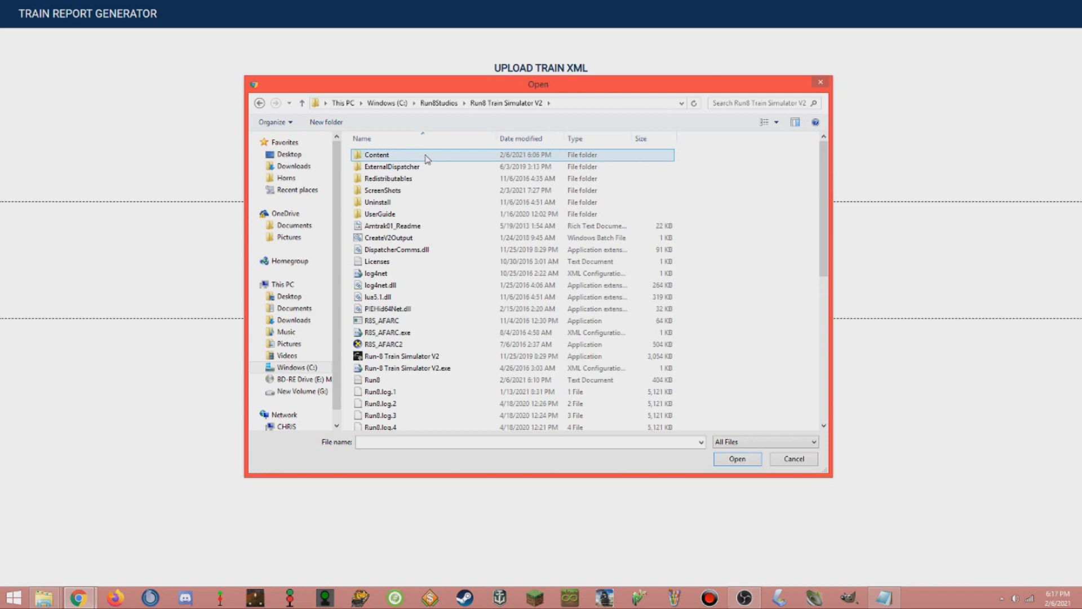
double_click(427, 156)
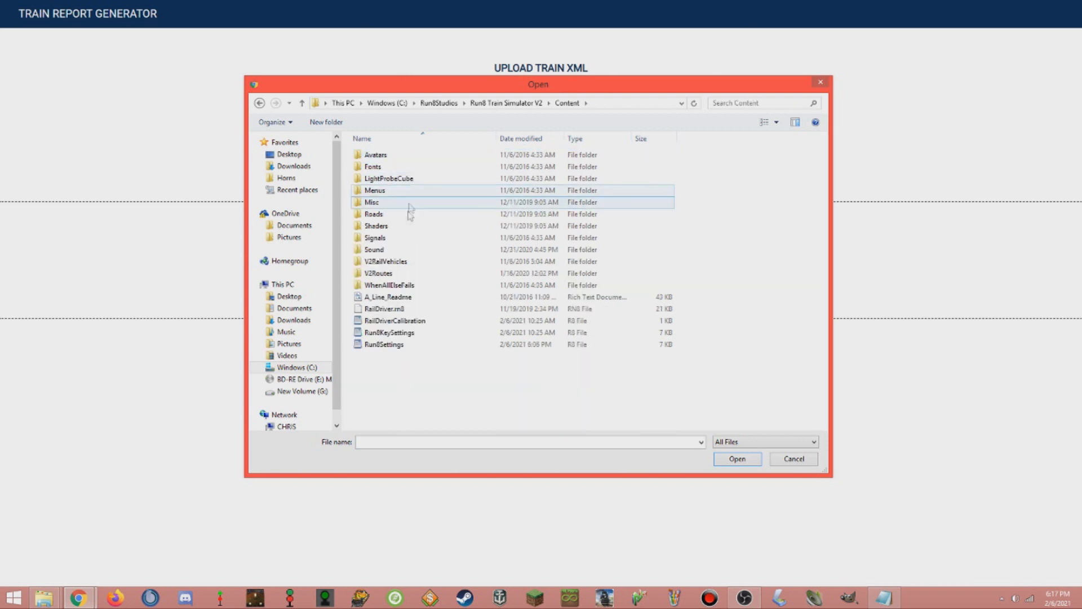
double_click(404, 275)
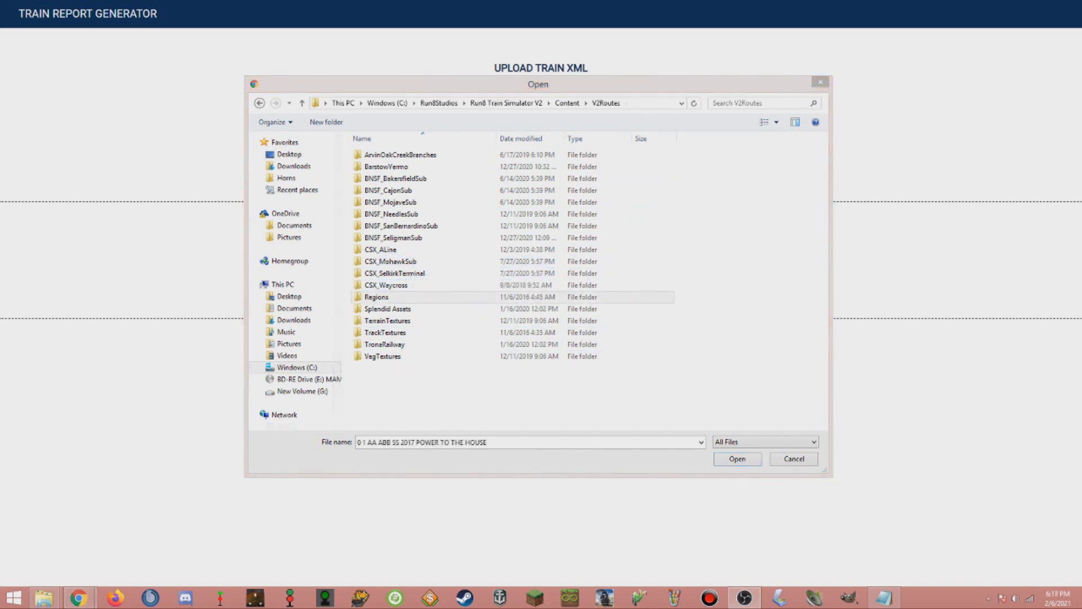
Go into Regions\SouthernCA\Trains to list the saved train XML files
double_click(389, 299)
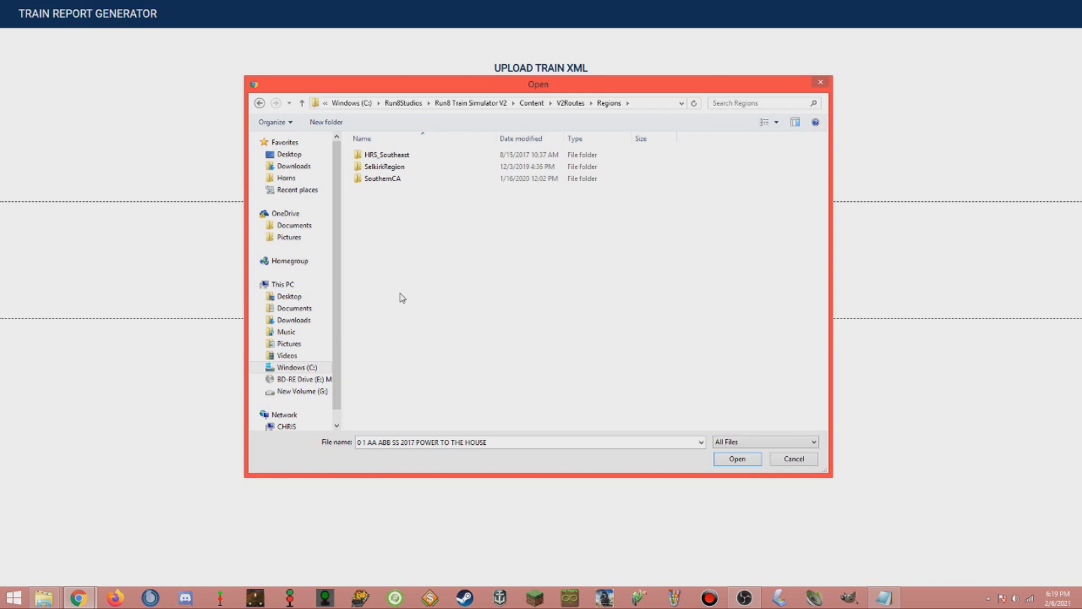
click(396, 181)
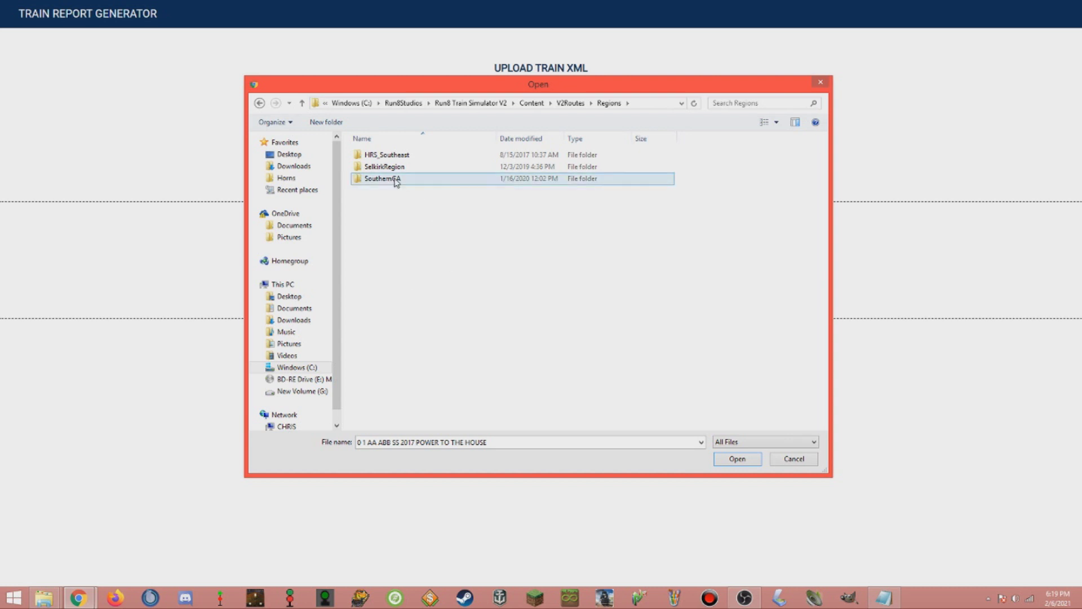
double_click(396, 181)
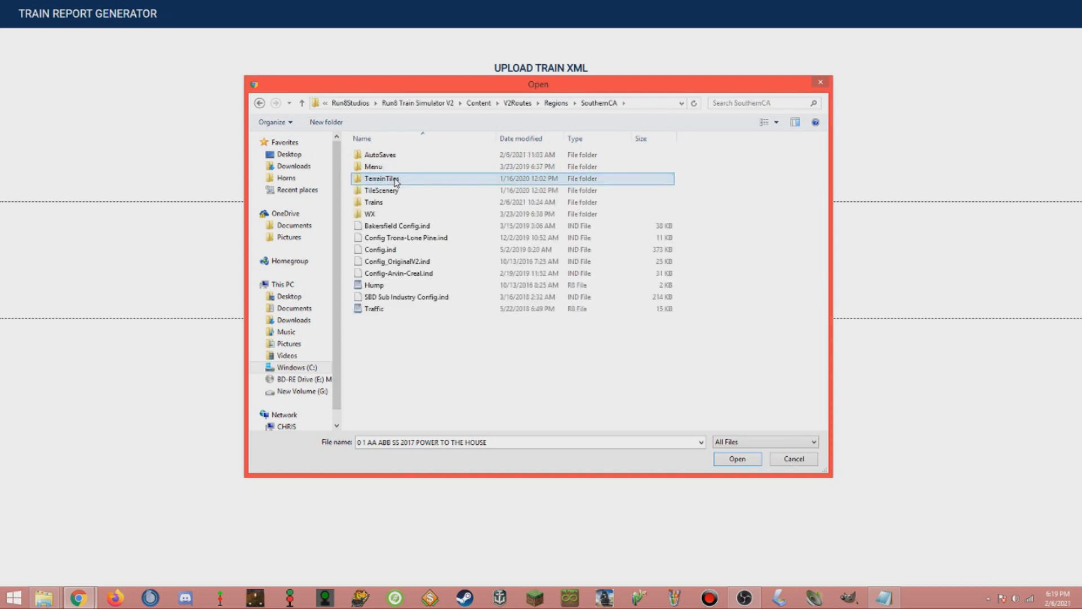
double_click(396, 205)
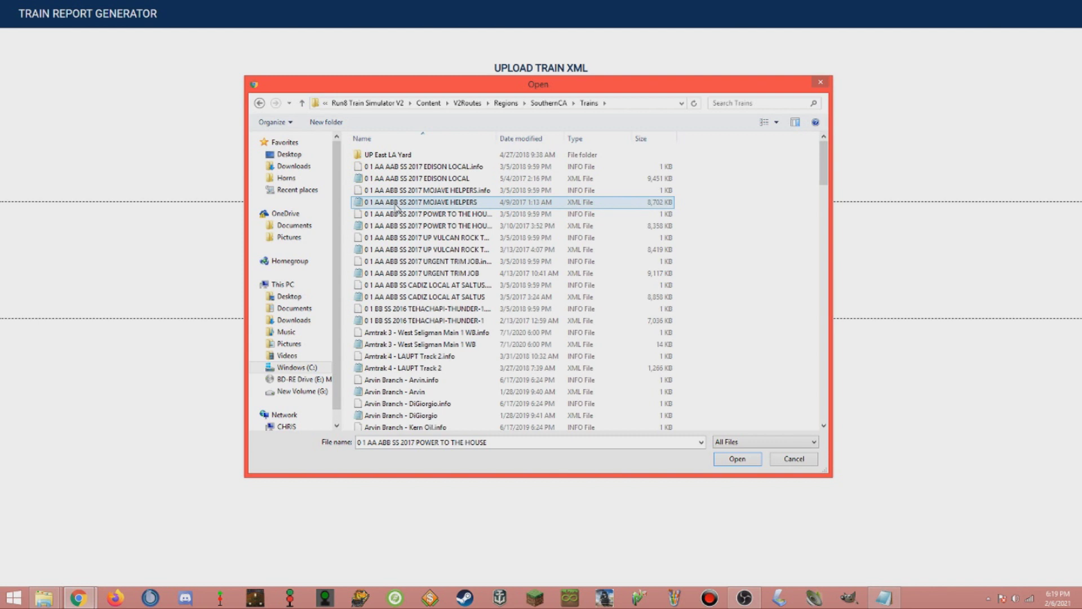
key(Return)
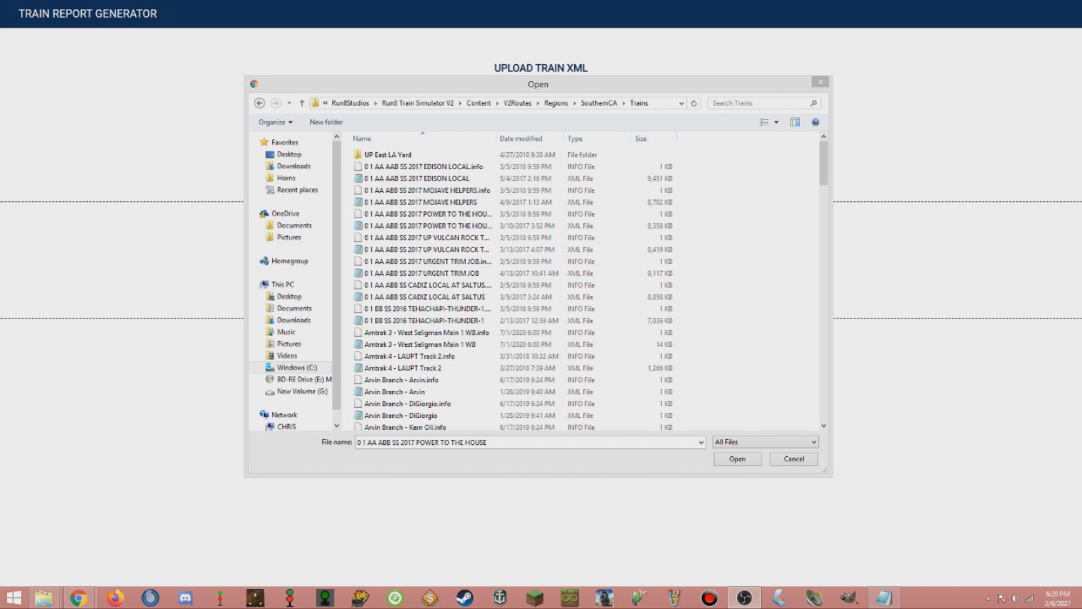
Sort by date modified and pick Depot Plus Test Train.xml for upload
click(518, 141)
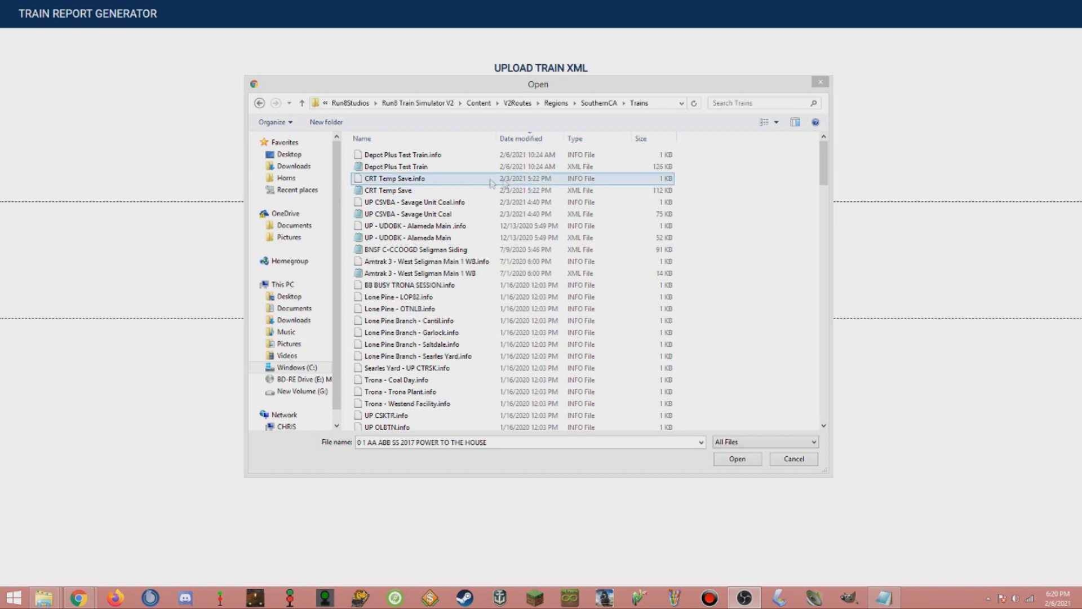
click(409, 168)
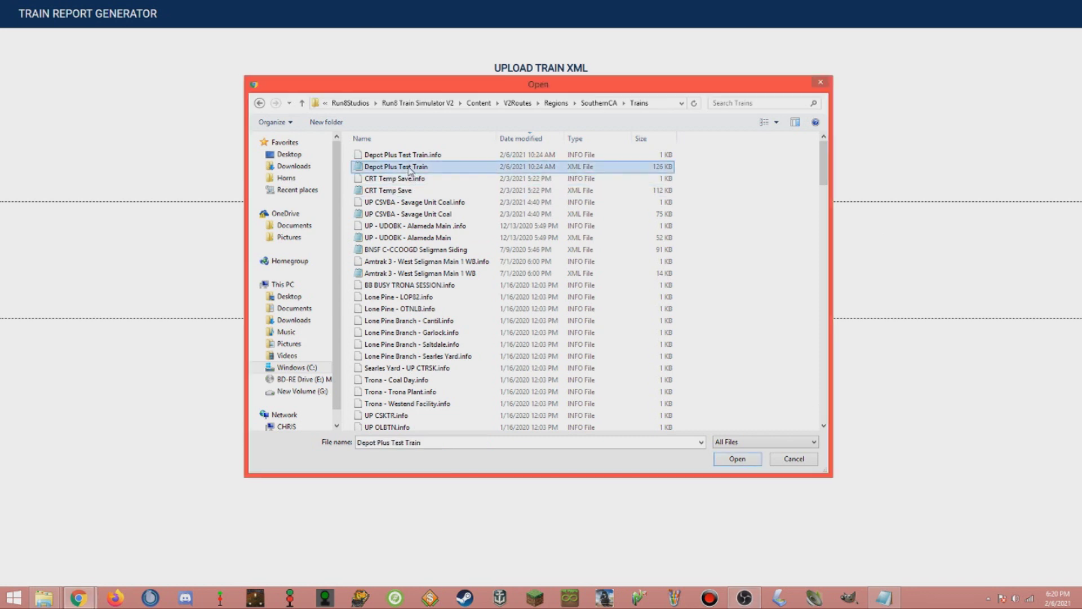
click(727, 461)
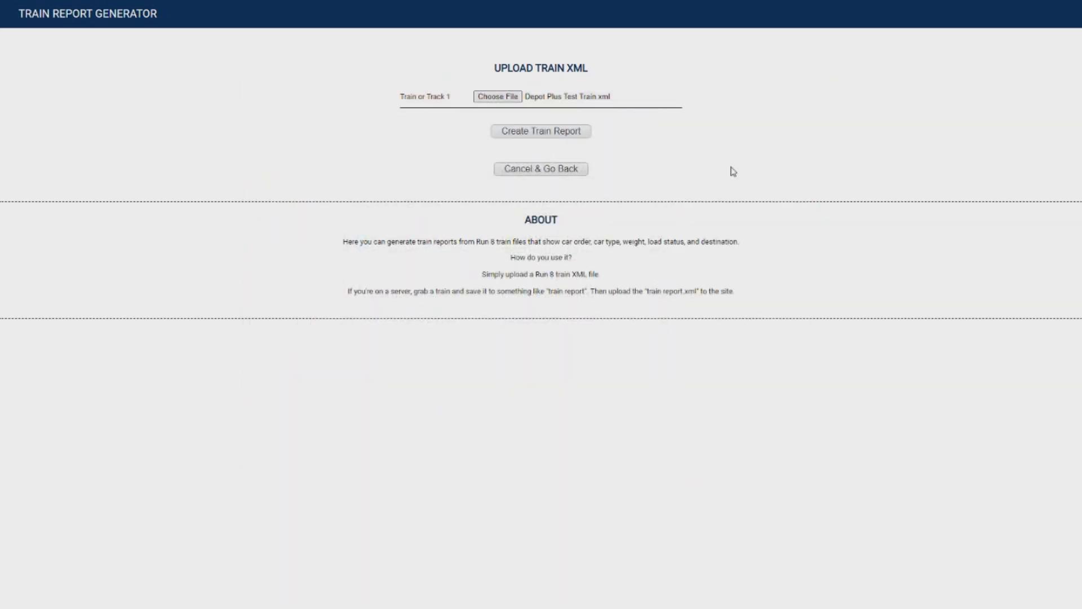
Create the report and scroll through the 129-unit H-BARGAL-06 train report table
click(561, 136)
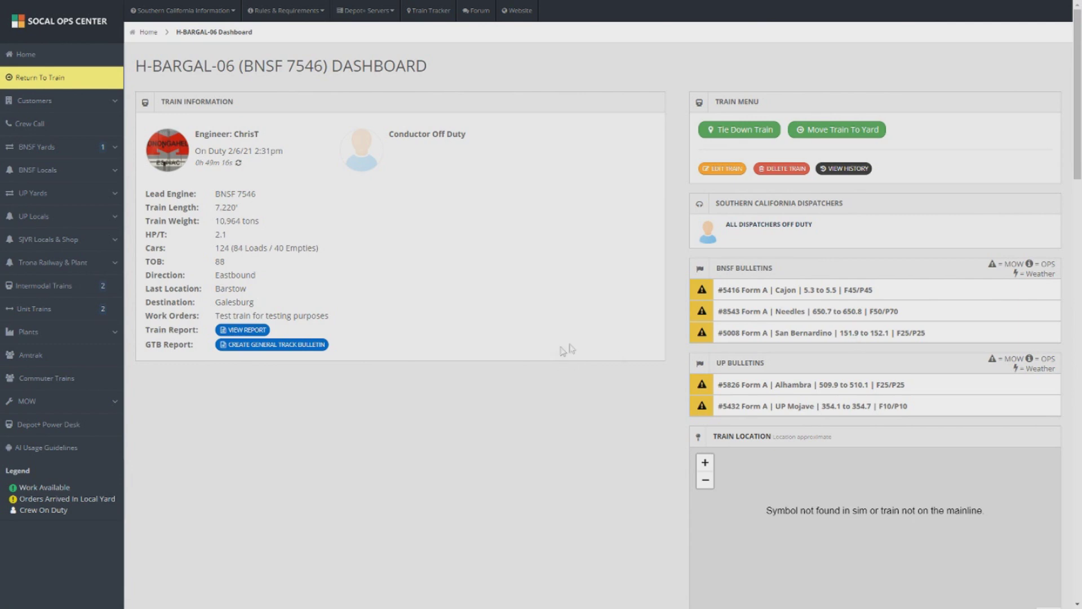
scroll(674, 426, down, 10)
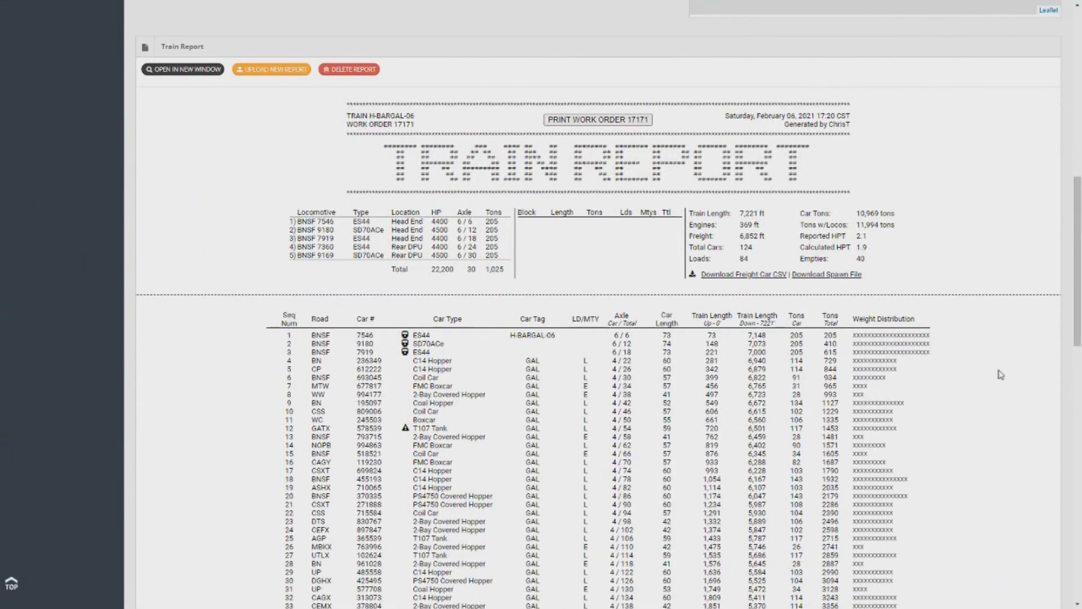
scroll(1000, 374, down, 5)
scroll(997, 373, down, 4)
scroll(997, 373, down, 6)
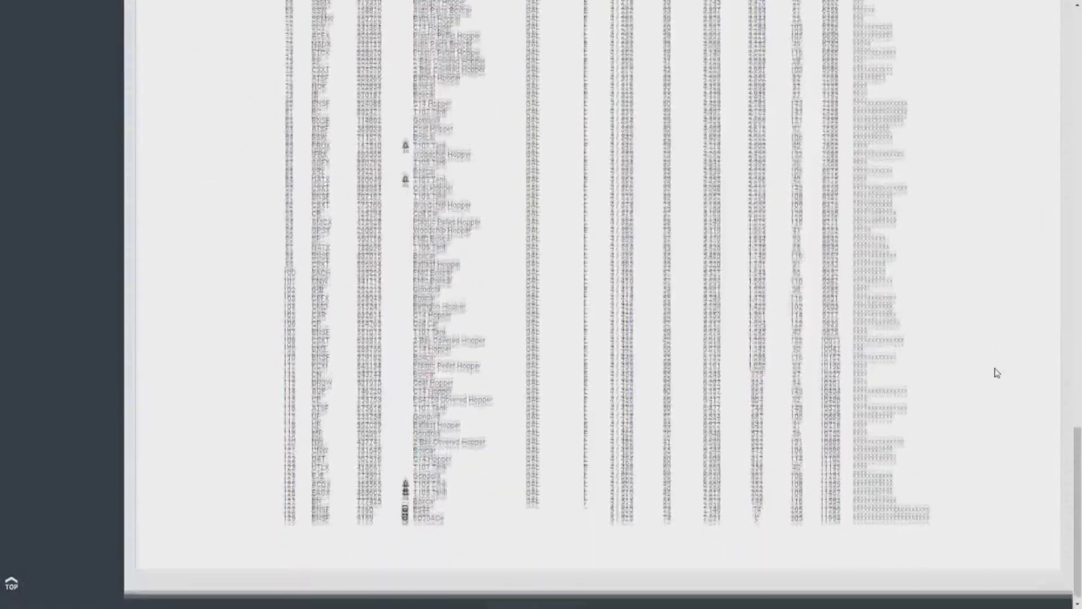